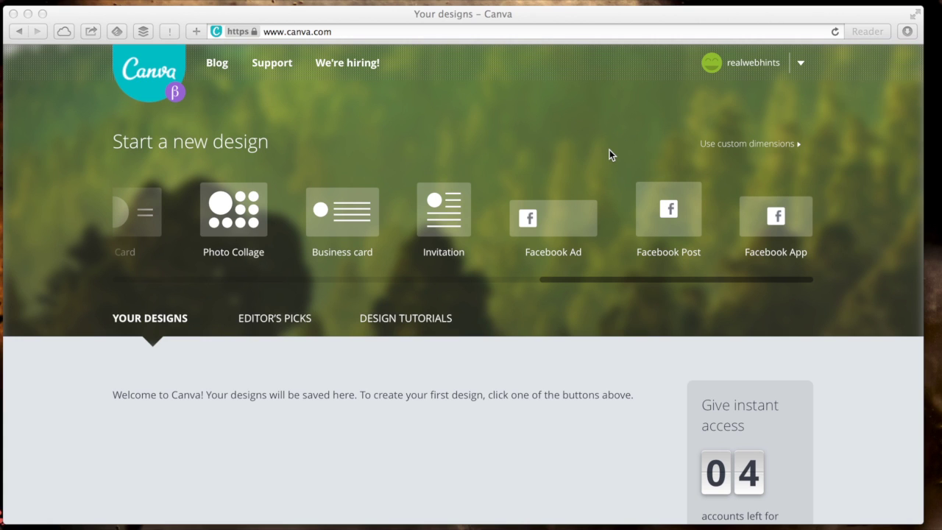
Create a blank 1024 × 275 px custom design and show the uploaded images
{"action": "left_click", "coordinate": [731, 148]}
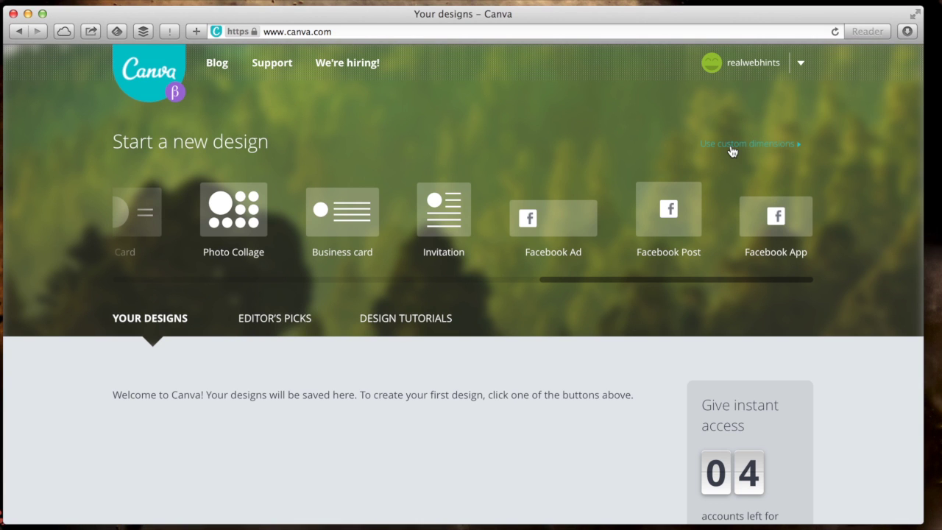
{"action": "left_click", "coordinate": [732, 147]}
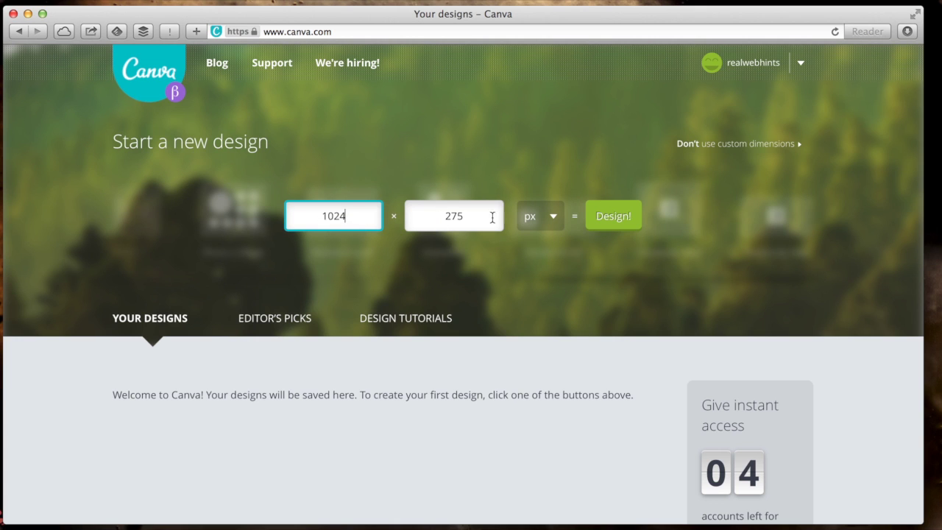
{"action": "left_click", "coordinate": [609, 213]}
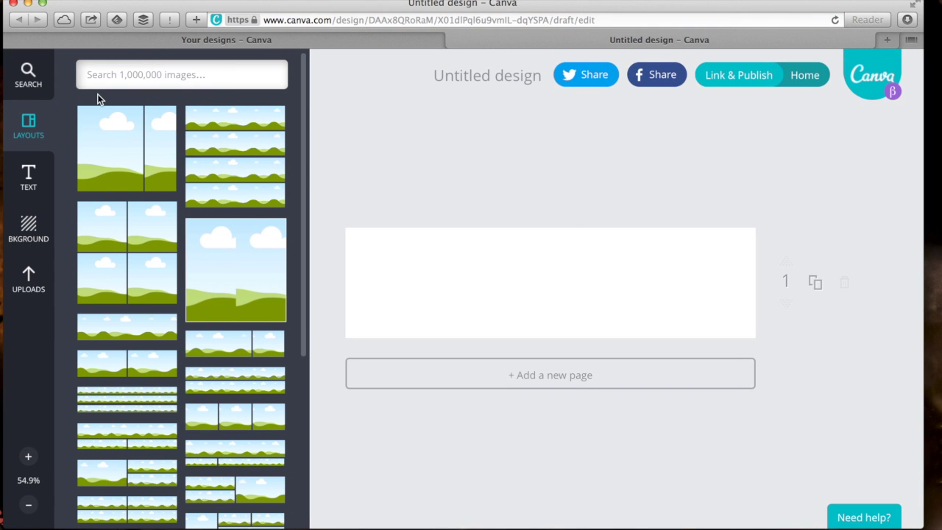
{"action": "left_click", "coordinate": [29, 283]}
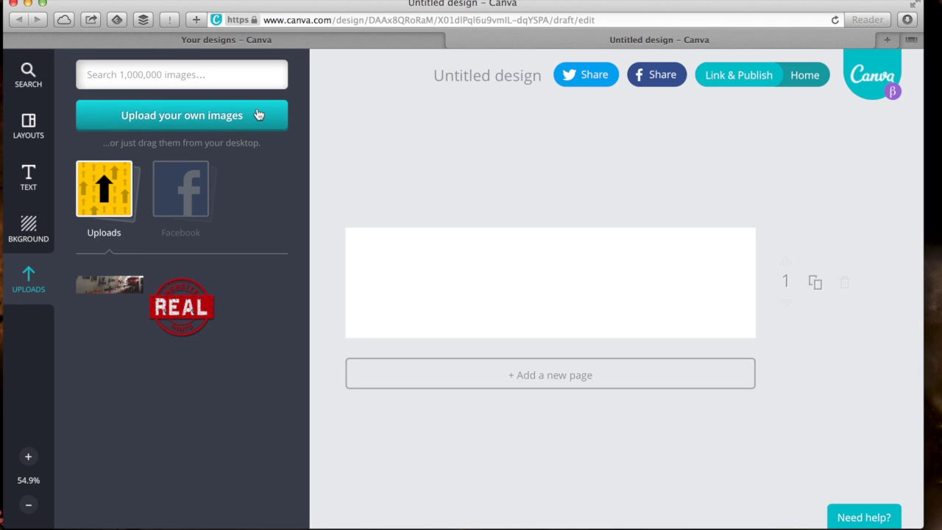
Place the restaurant interior photo and stretch it to cover the whole 1024 × 275 px page
{"action": "left_click", "coordinate": [116, 290]}
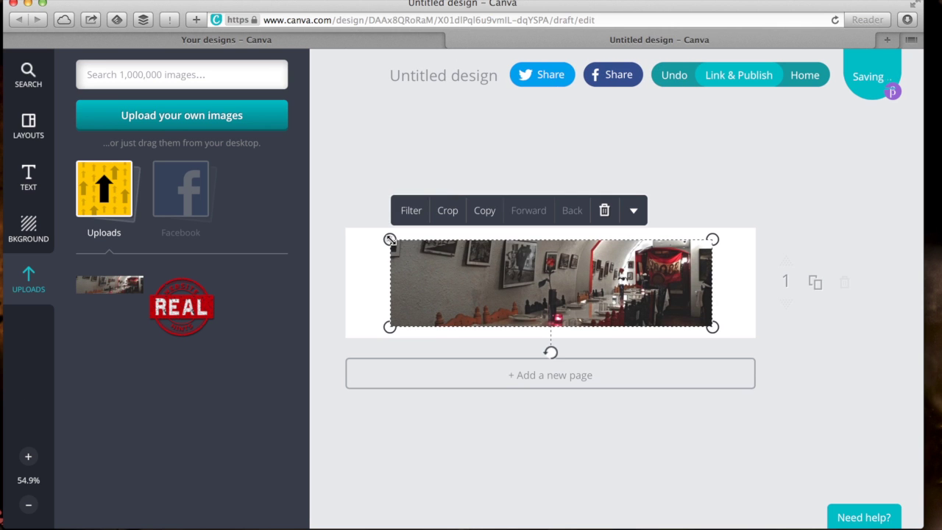
{"action": "left_click_drag", "start_coordinate": [390, 239], "coordinate": [347, 230]}
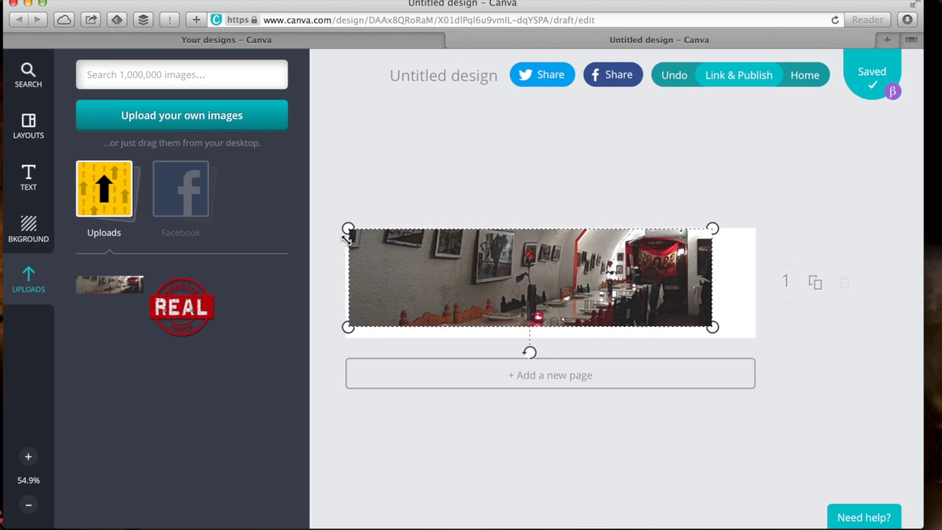
{"action": "left_click_drag", "start_coordinate": [347, 239], "coordinate": [343, 237]}
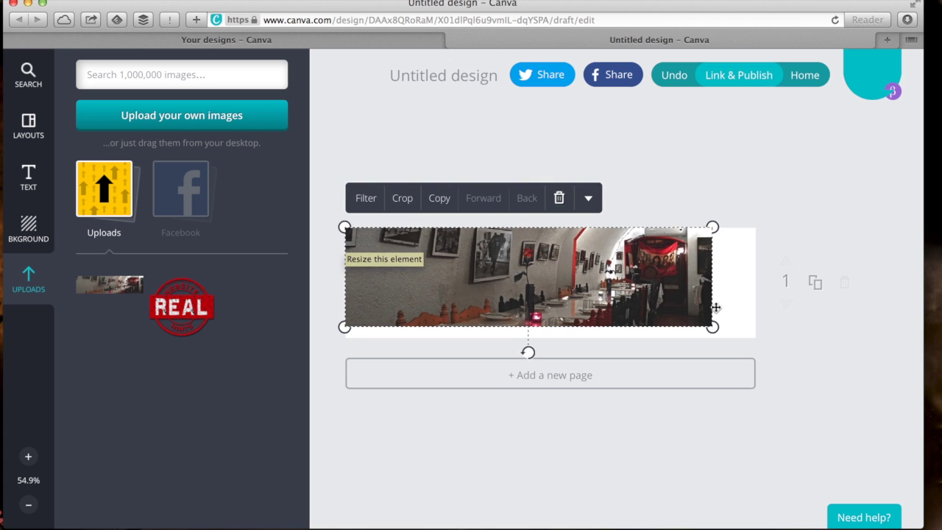
{"action": "left_click_drag", "start_coordinate": [714, 326], "coordinate": [760, 332]}
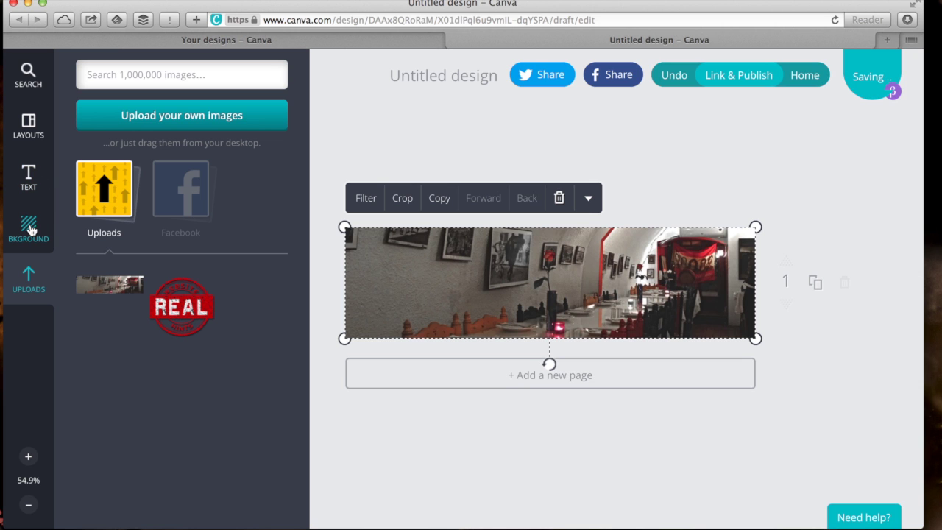
Drag the grey square from the Shapes library onto the photo
{"action": "left_click", "coordinate": [28, 74]}
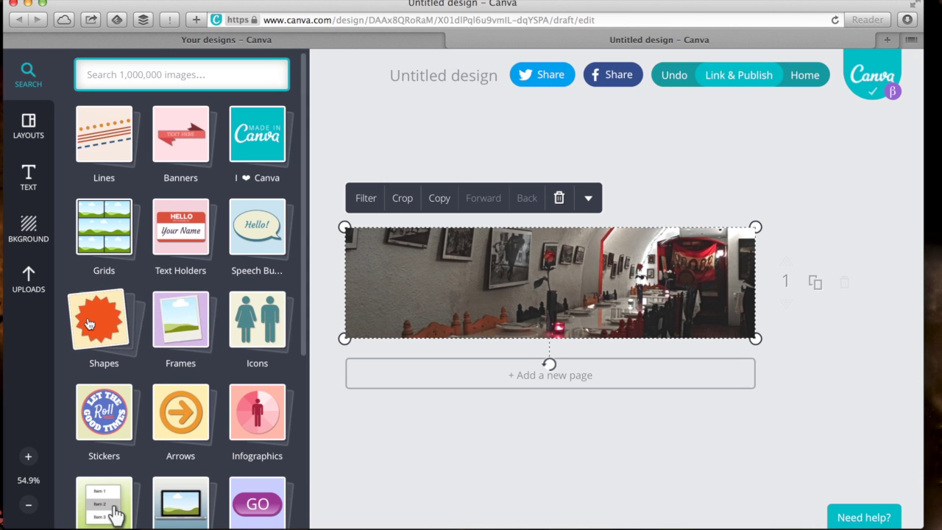
{"action": "left_click", "coordinate": [117, 324]}
{"action": "scroll", "coordinate": [219, 315], "scroll_direction": "down", "scroll_amount": 5}
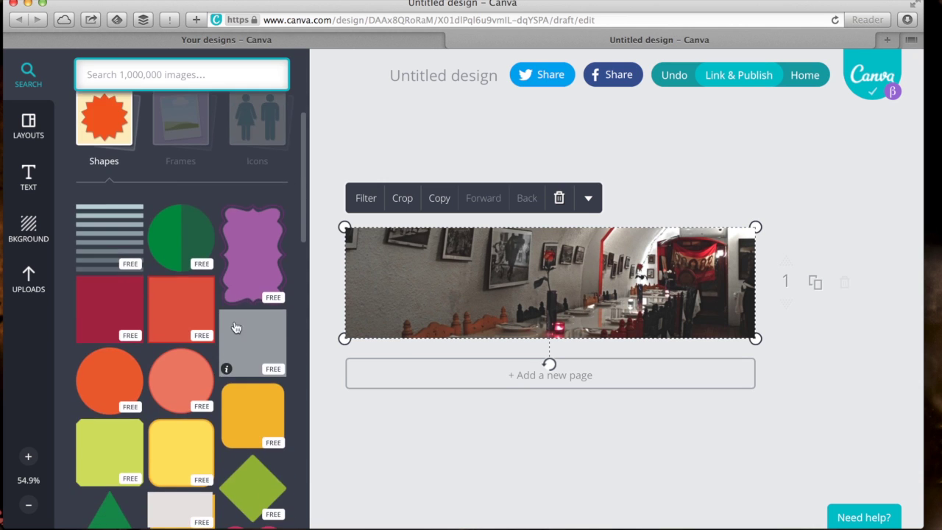
{"action": "mouse_move", "coordinate": [250, 330]}
{"action": "left_mouse_down"}
{"action": "mouse_move", "coordinate": [362, 274]}
{"action": "mouse_move", "coordinate": [391, 273]}
{"action": "left_mouse_up"}
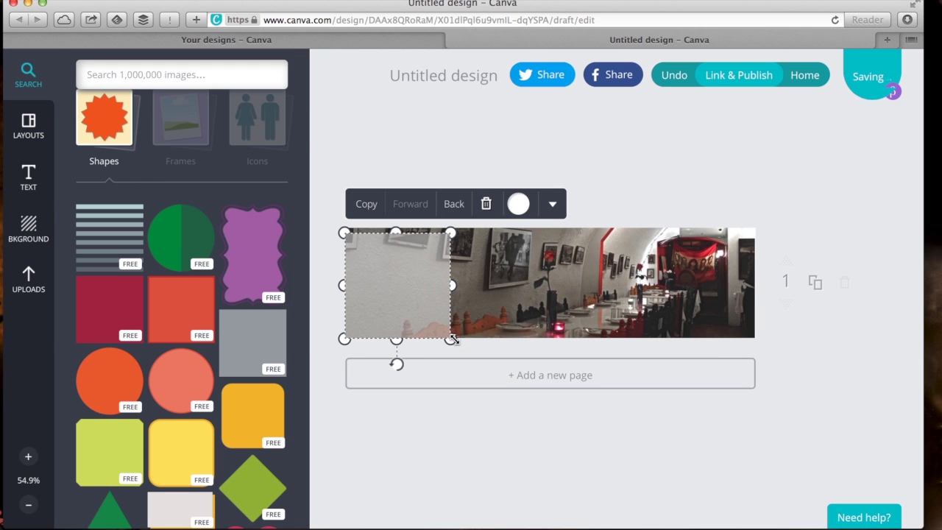
Resize the grey square into a full-width band centred vertically on the photo
{"action": "left_click_drag", "start_coordinate": [452, 290], "coordinate": [705, 294]}
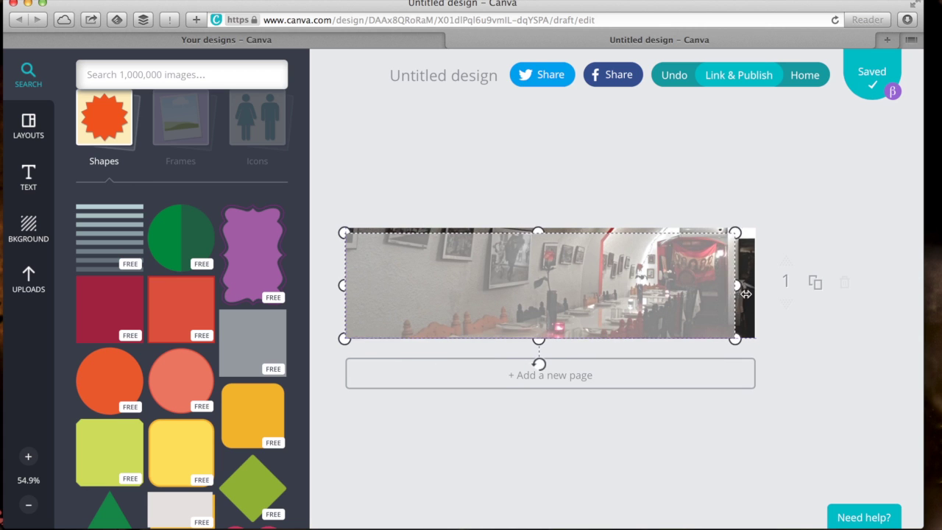
{"action": "left_click_drag", "start_coordinate": [705, 295], "coordinate": [757, 294]}
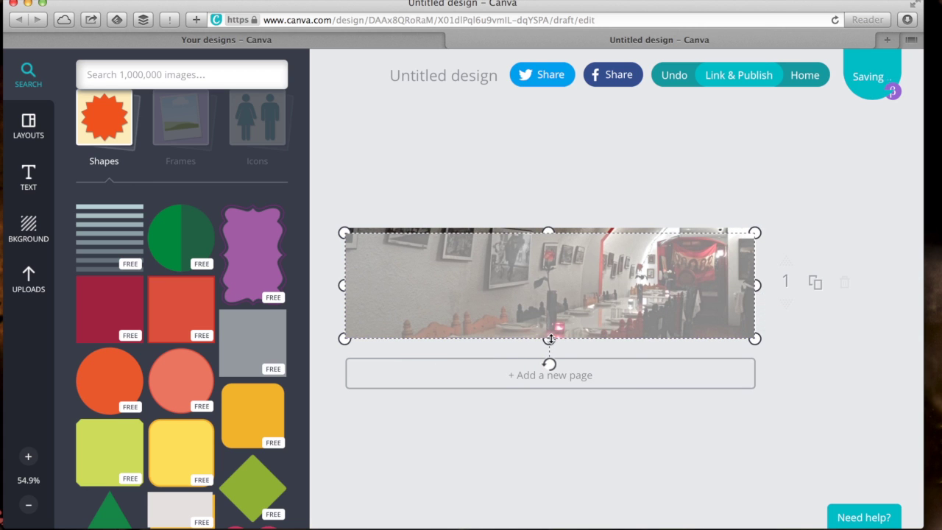
{"action": "left_click_drag", "start_coordinate": [549, 341], "coordinate": [550, 312]}
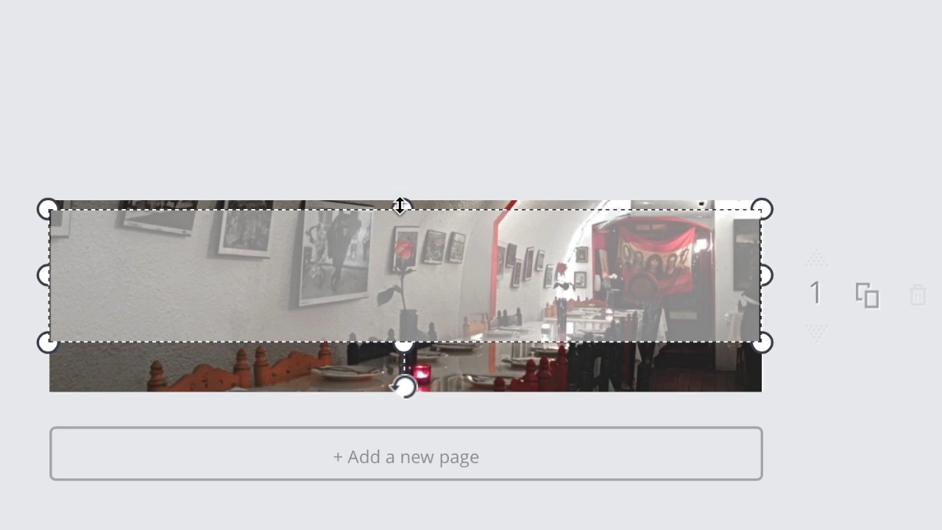
{"action": "left_click_drag", "start_coordinate": [399, 203], "coordinate": [402, 237]}
{"action": "left_click_drag", "start_coordinate": [471, 263], "coordinate": [472, 271]}
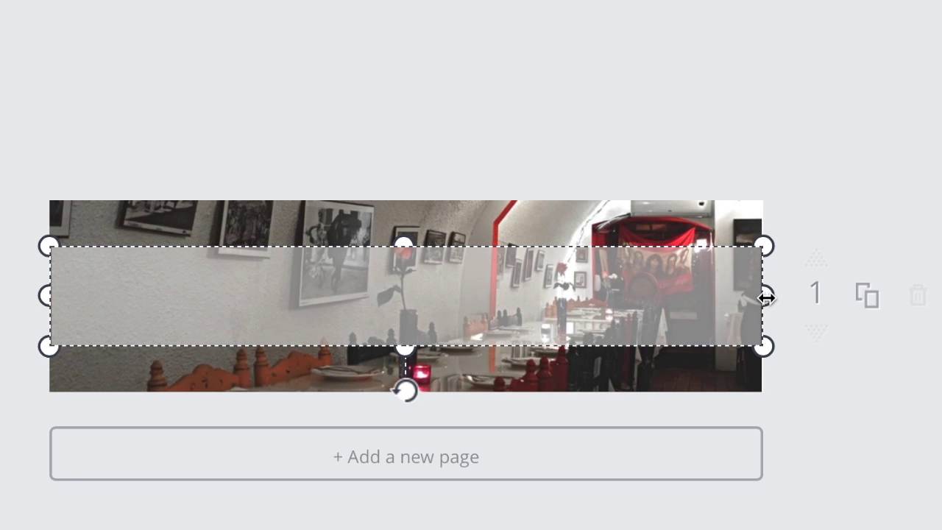
{"action": "left_click_drag", "start_coordinate": [766, 295], "coordinate": [767, 297]}
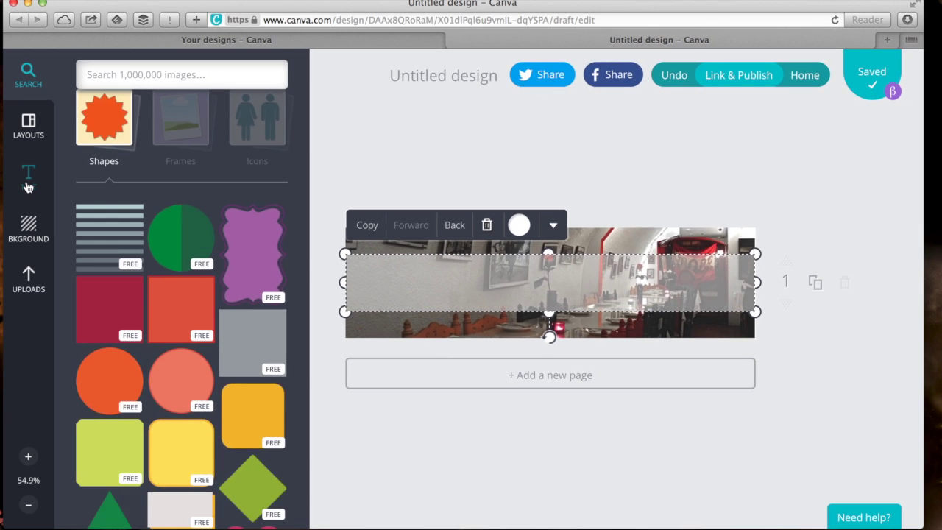
Add an 'Add text' heading and stretch its text box across the grey band
{"action": "left_click", "coordinate": [28, 180]}
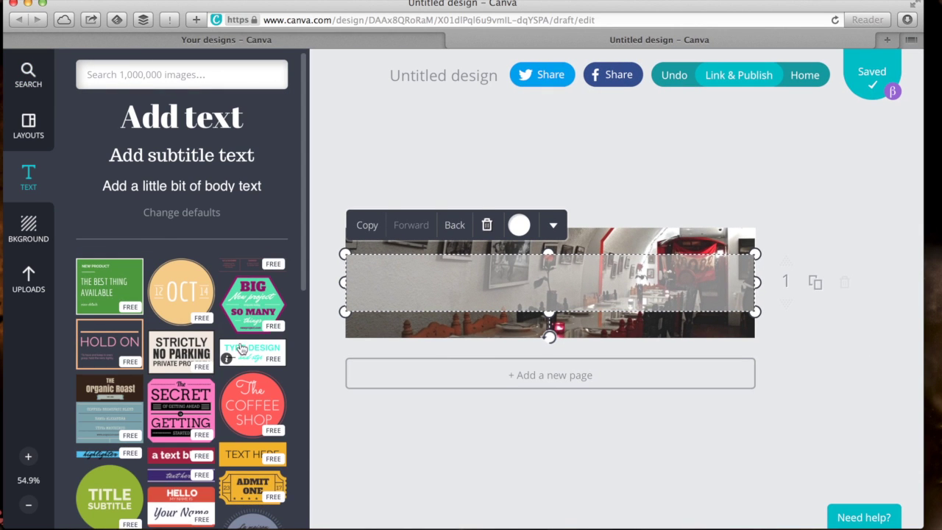
{"action": "left_click", "coordinate": [199, 126]}
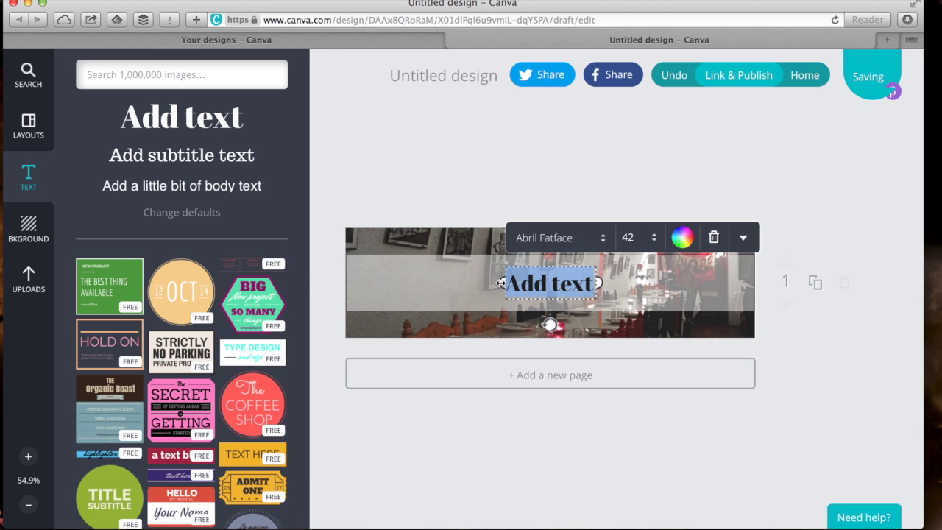
{"action": "left_click_drag", "start_coordinate": [501, 284], "coordinate": [343, 282]}
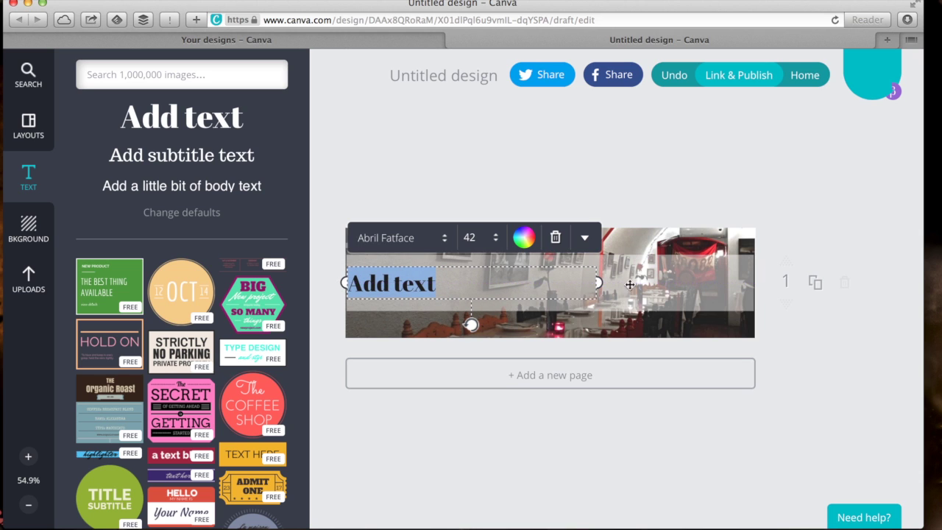
{"action": "left_click_drag", "start_coordinate": [599, 282], "coordinate": [748, 280]}
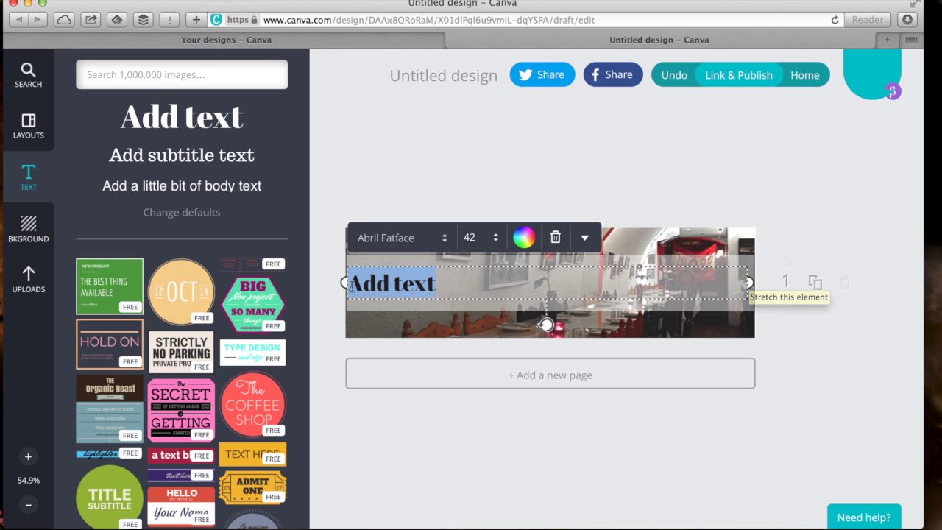
{"action": "left_click_drag", "start_coordinate": [344, 284], "coordinate": [357, 283]}
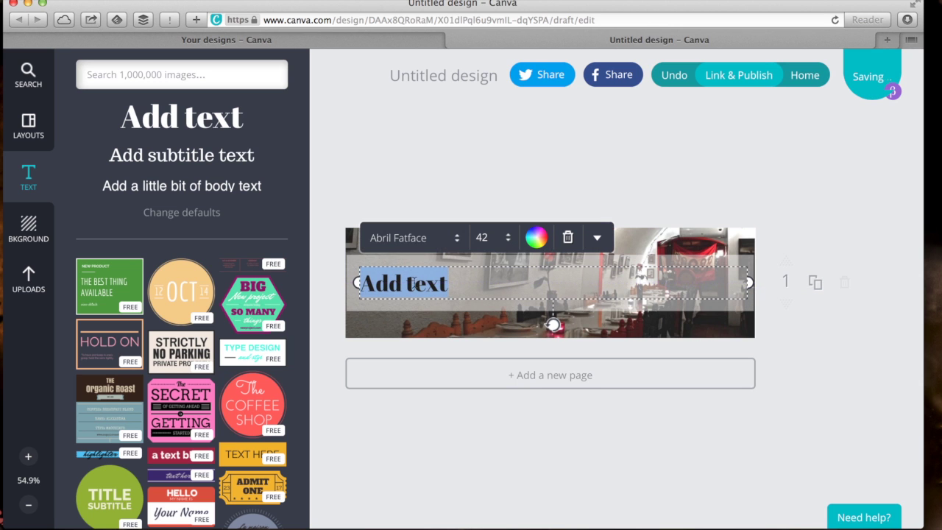
{"action": "left_click", "coordinate": [410, 238]}
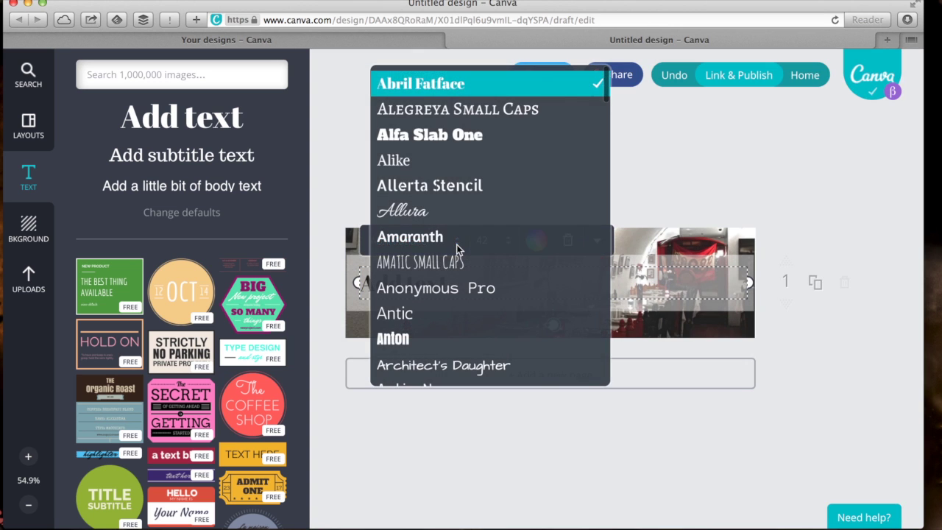
Apply the Special Elite font to the 'Add text' heading
{"action": "scroll", "coordinate": [469, 235], "scroll_direction": "down", "scroll_amount": 1}
{"action": "scroll", "coordinate": [473, 227], "scroll_direction": "down", "scroll_amount": 3}
{"action": "scroll", "coordinate": [472, 227], "scroll_direction": "down", "scroll_amount": 2}
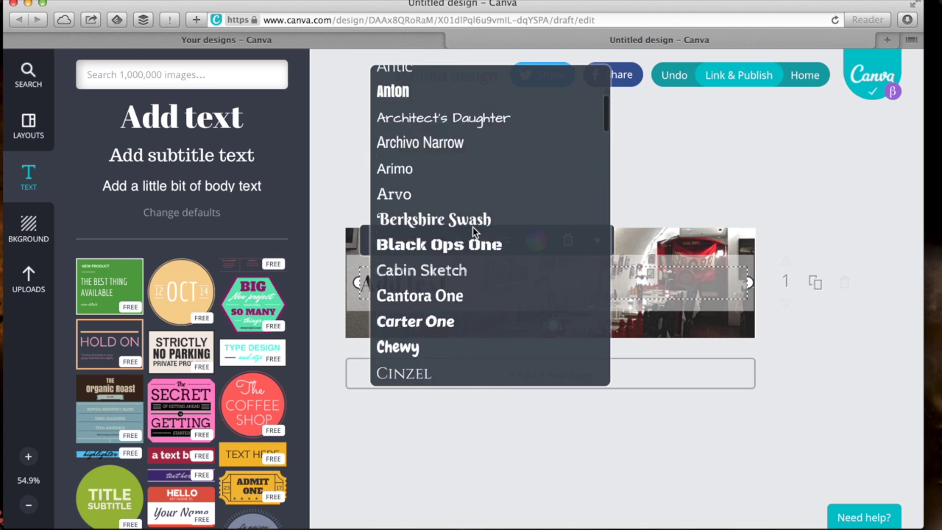
{"action": "scroll", "coordinate": [473, 227], "scroll_direction": "down", "scroll_amount": 5}
{"action": "scroll", "coordinate": [473, 227], "scroll_direction": "down", "scroll_amount": 2}
{"action": "scroll", "coordinate": [473, 226], "scroll_direction": "down", "scroll_amount": 5}
{"action": "scroll", "coordinate": [472, 227], "scroll_direction": "down", "scroll_amount": 7}
{"action": "scroll", "coordinate": [472, 227], "scroll_direction": "down", "scroll_amount": 7}
{"action": "scroll", "coordinate": [473, 227], "scroll_direction": "down", "scroll_amount": 5}
{"action": "scroll", "coordinate": [473, 227], "scroll_direction": "down", "scroll_amount": 1}
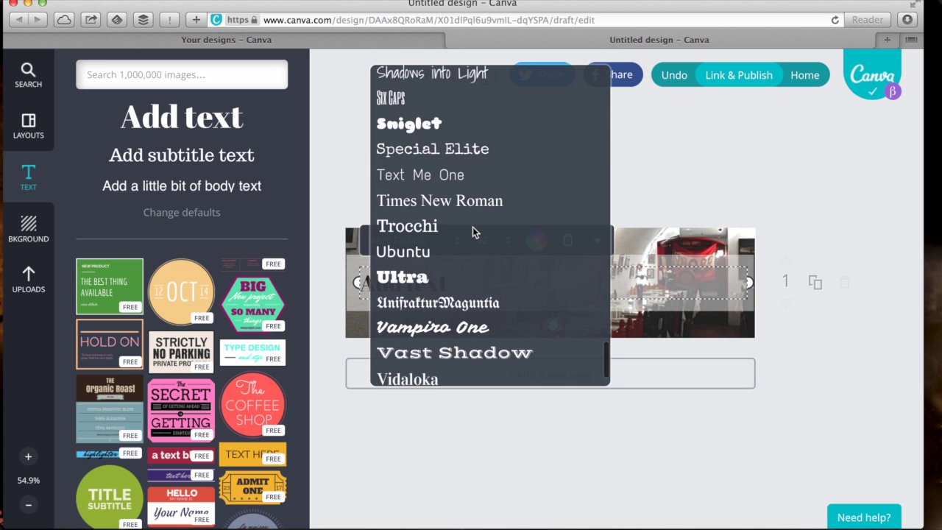
{"action": "left_click", "coordinate": [462, 151]}
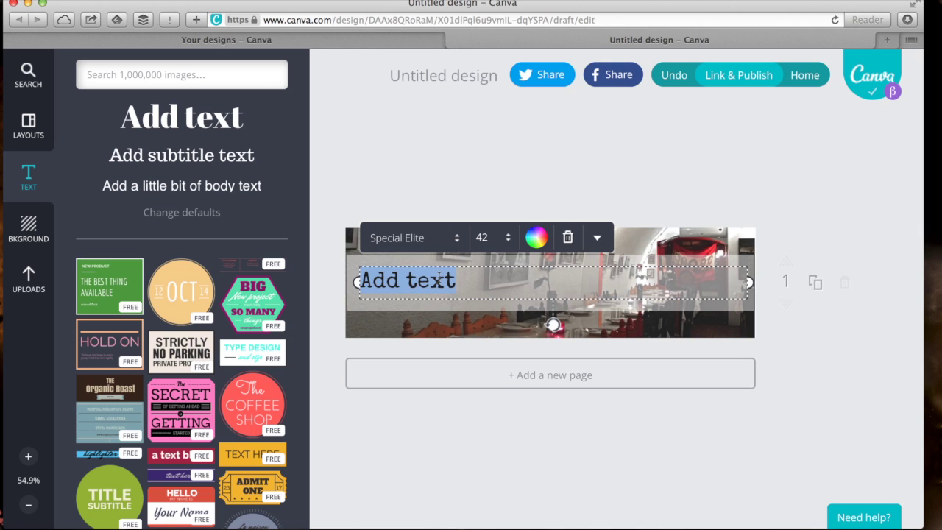
Make the heading read 'The best food from around the web' on one line
{"action": "type", "text": "The best "}
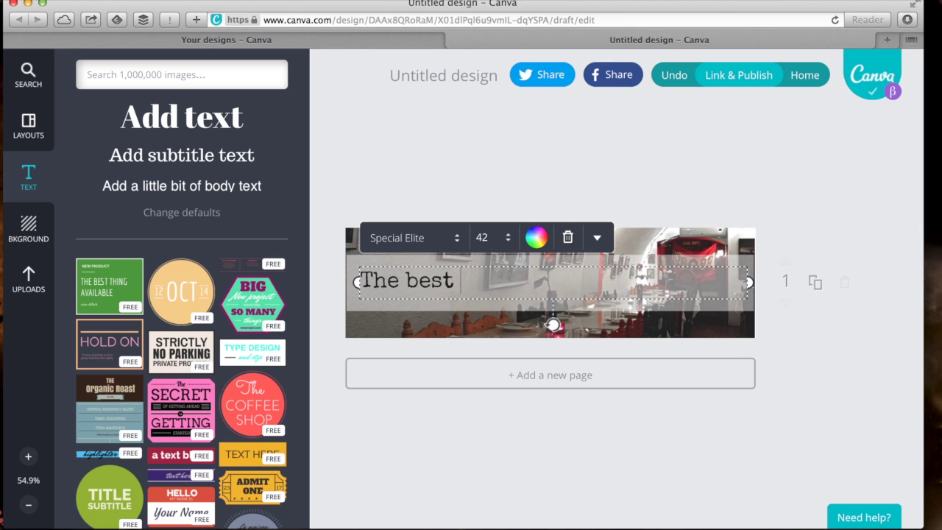
{"action": "type", "text": "food from around"}
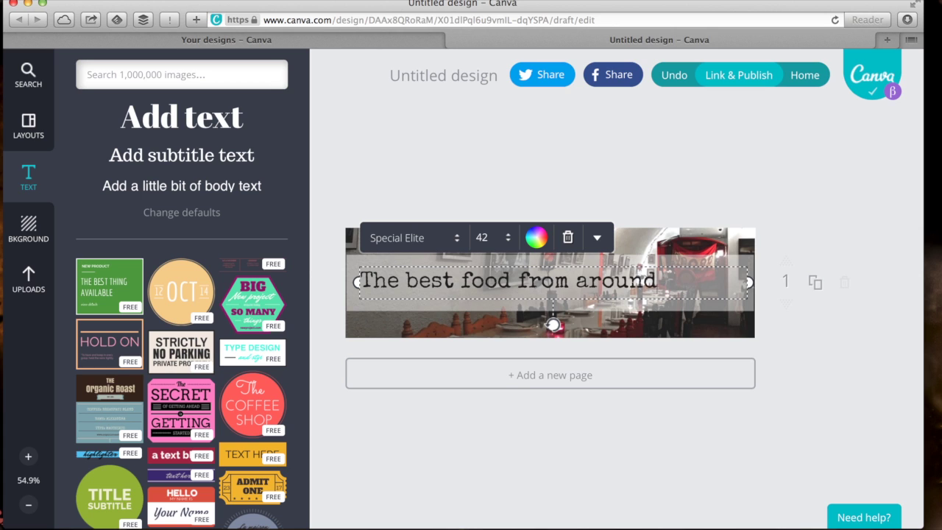
{"action": "type", "text": " the web"}
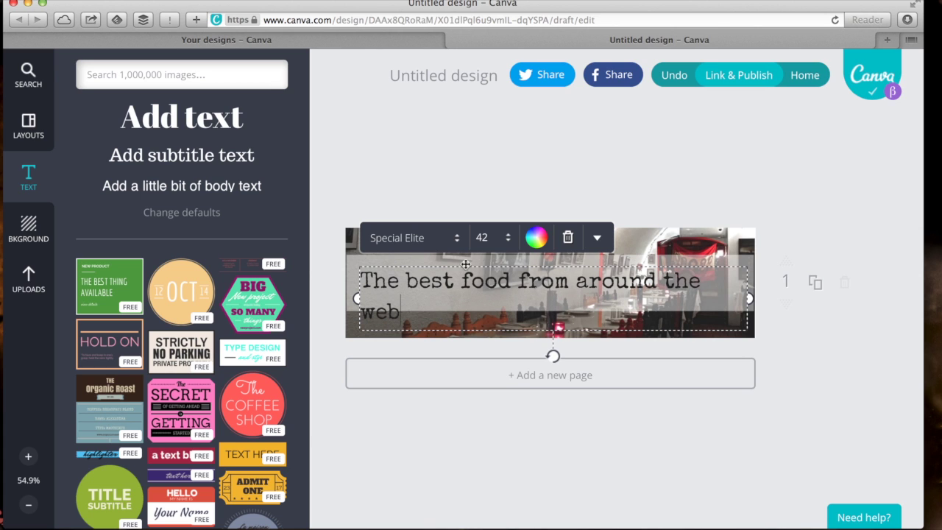
{"action": "left_click_drag", "start_coordinate": [358, 297], "coordinate": [354, 295]}
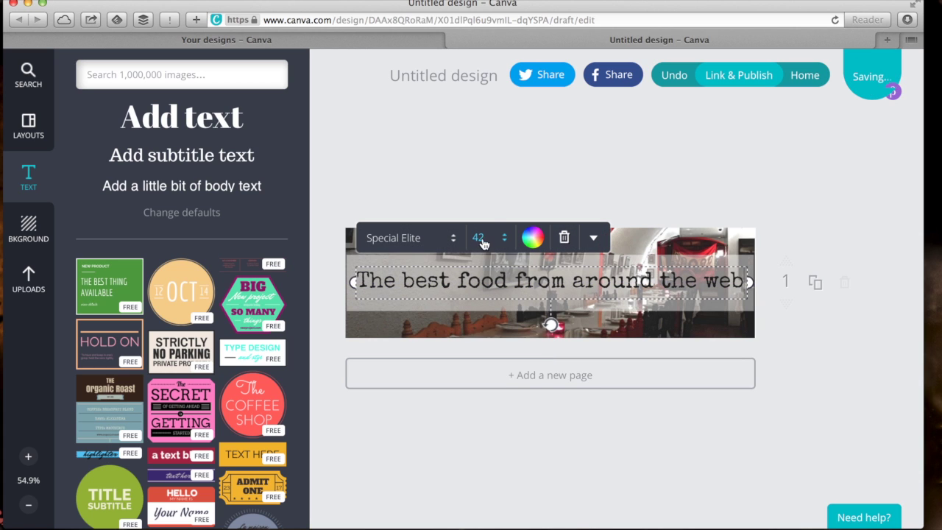
Colour the heading text red with the red swatch
{"action": "left_click", "coordinate": [542, 239]}
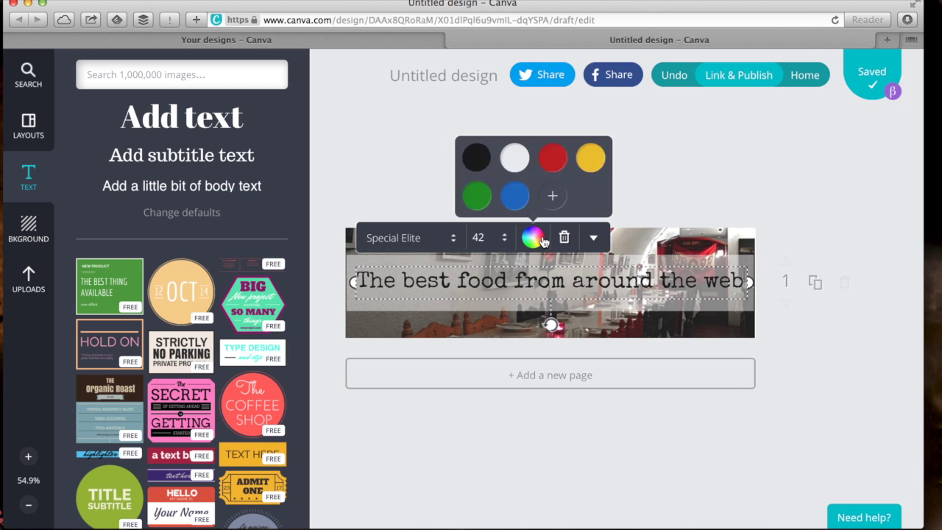
{"action": "left_click", "coordinate": [553, 160]}
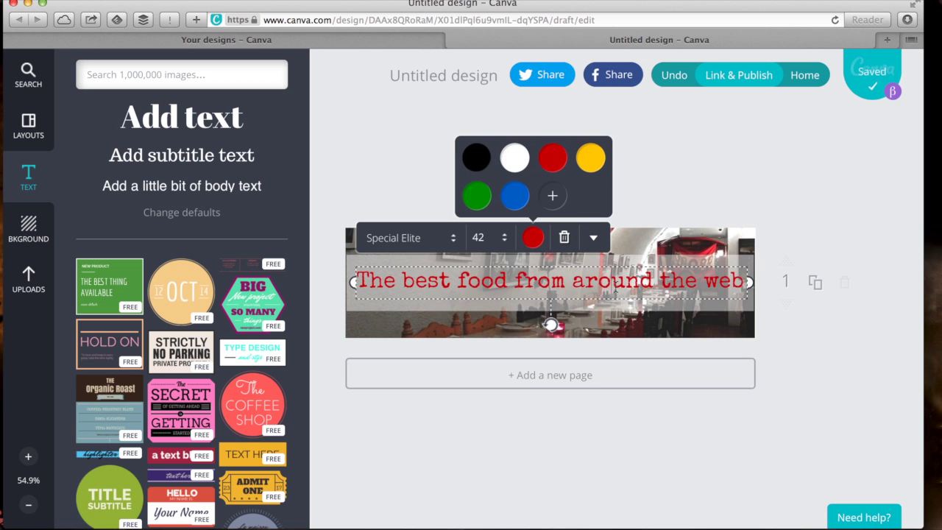
{"action": "left_click", "coordinate": [615, 263]}
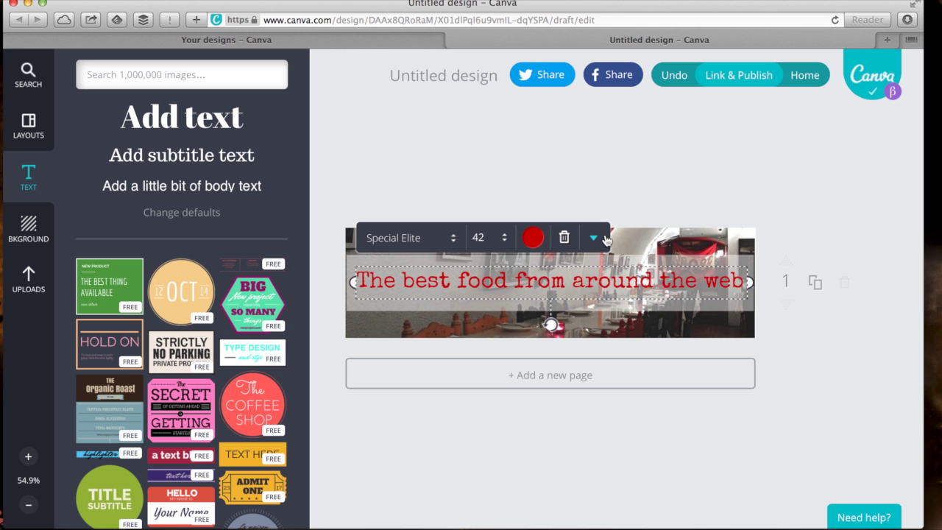
Publish the banner as an image via Link & Publish and dismiss the ready notice
{"action": "left_click", "coordinate": [740, 77]}
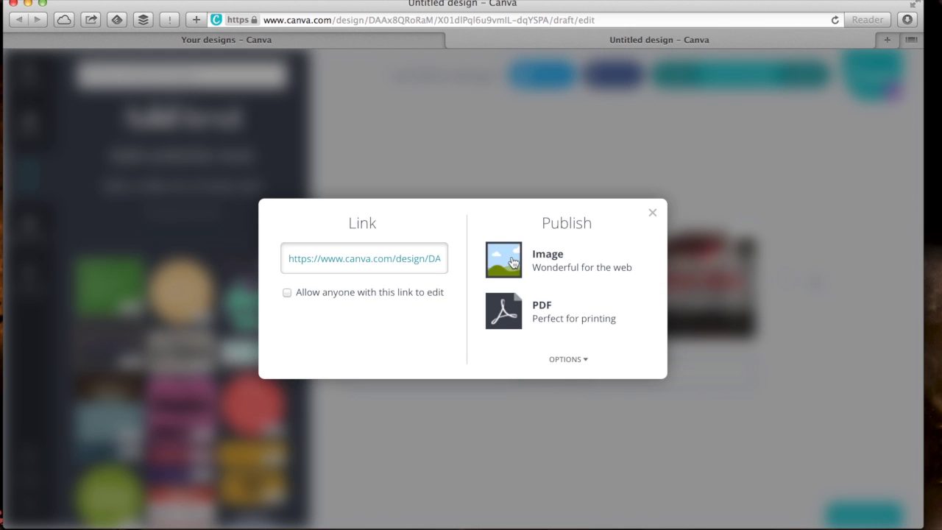
{"action": "left_click", "coordinate": [519, 256]}
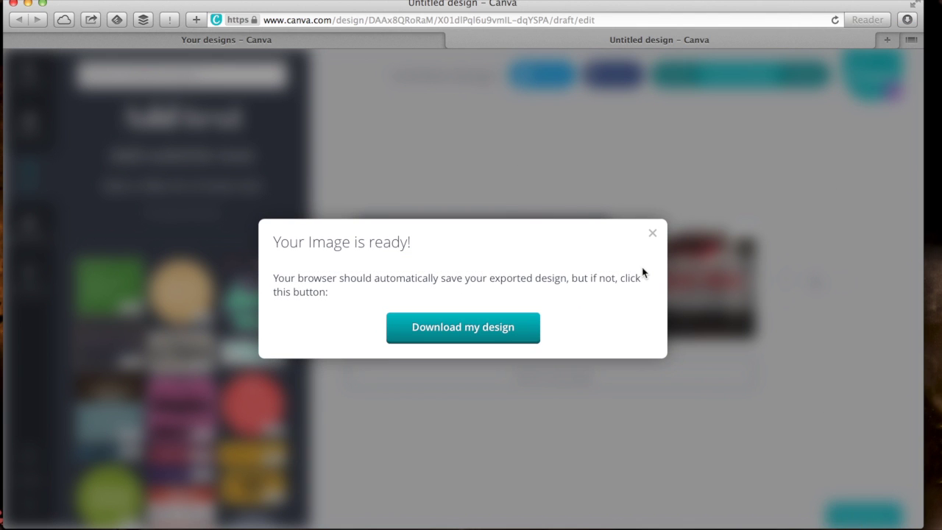
{"action": "left_click", "coordinate": [655, 232]}
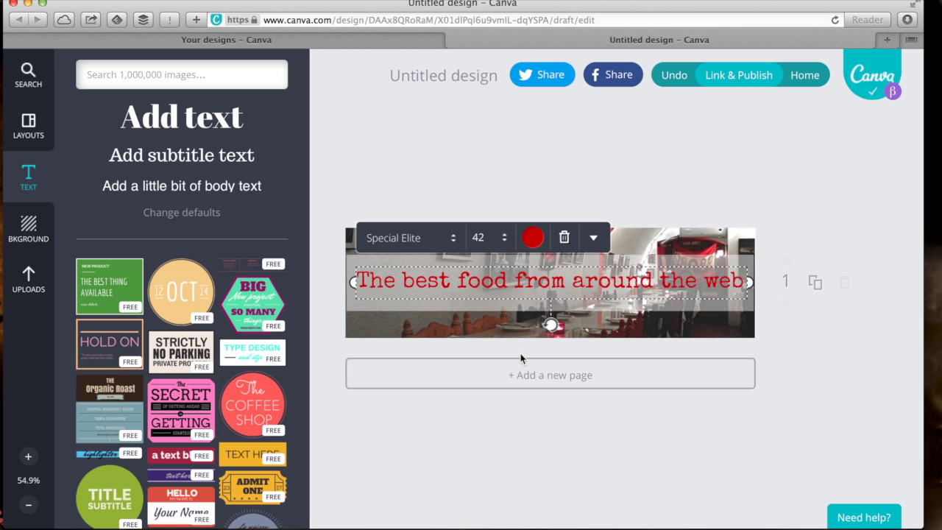
{"action": "scroll", "coordinate": [148, 331], "scroll_direction": "down", "scroll_amount": 15}
{"action": "scroll", "coordinate": [147, 332], "scroll_direction": "down", "scroll_amount": 3}
{"action": "scroll", "coordinate": [145, 332], "scroll_direction": "down", "scroll_amount": 3}
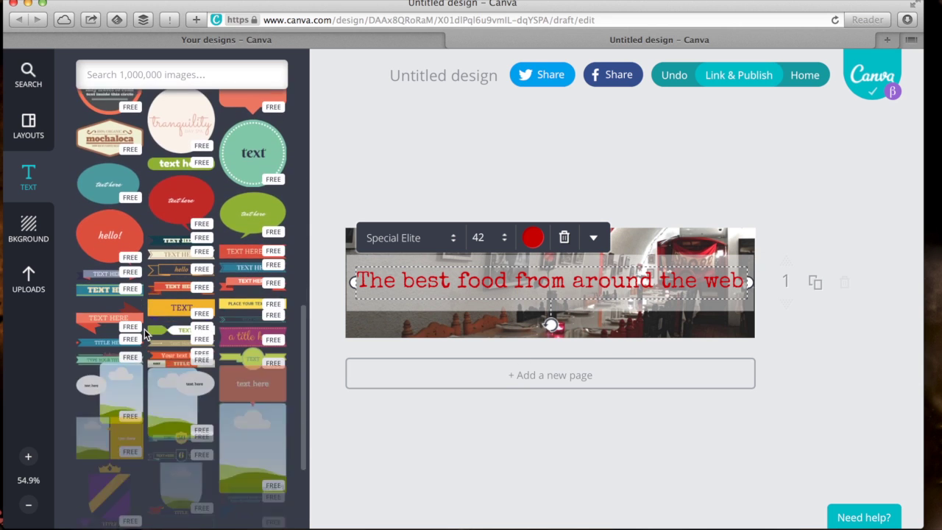
{"action": "scroll", "coordinate": [144, 333], "scroll_direction": "down", "scroll_amount": 5}
{"action": "scroll", "coordinate": [144, 333], "scroll_direction": "down", "scroll_amount": 5}
{"action": "scroll", "coordinate": [144, 332], "scroll_direction": "down", "scroll_amount": 5}
{"action": "scroll", "coordinate": [144, 333], "scroll_direction": "down", "scroll_amount": 5}
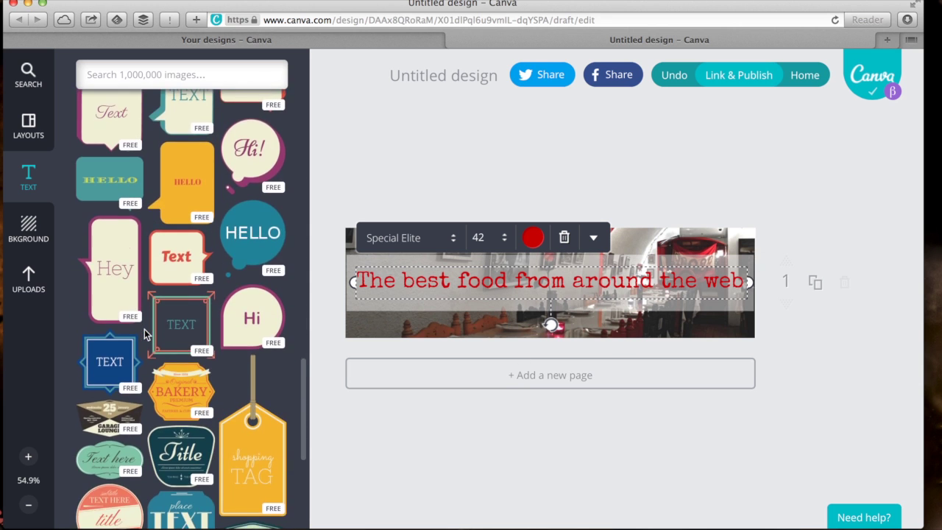
{"action": "scroll", "coordinate": [146, 331], "scroll_direction": "down", "scroll_amount": 5}
{"action": "scroll", "coordinate": [225, 350], "scroll_direction": "down", "scroll_amount": 5}
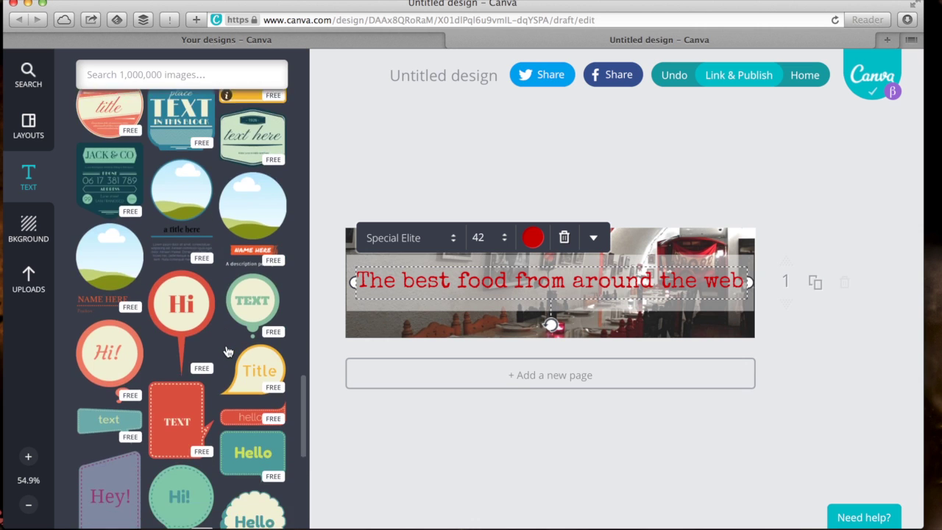
{"action": "scroll", "coordinate": [228, 352], "scroll_direction": "up", "scroll_amount": 5}
{"action": "scroll", "coordinate": [227, 351], "scroll_direction": "up", "scroll_amount": 5}
{"action": "scroll", "coordinate": [227, 351], "scroll_direction": "up", "scroll_amount": 3}
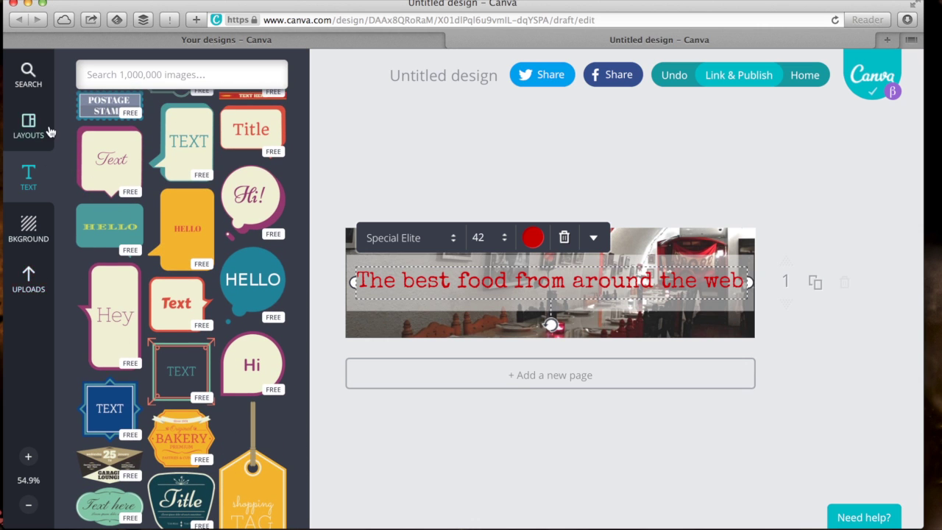
{"action": "left_click", "coordinate": [28, 73]}
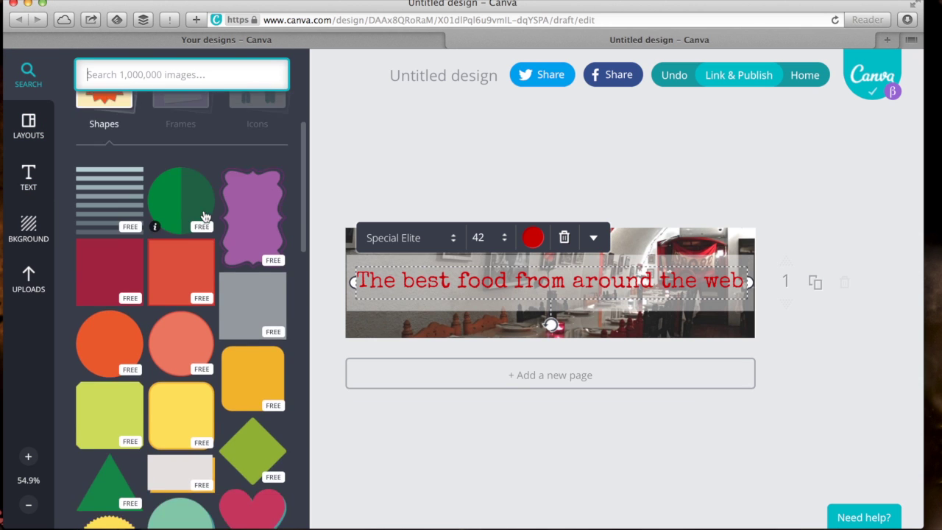
Browse the Shapes list, then go back to the element categories
{"action": "scroll", "coordinate": [204, 216], "scroll_direction": "up", "scroll_amount": 5}
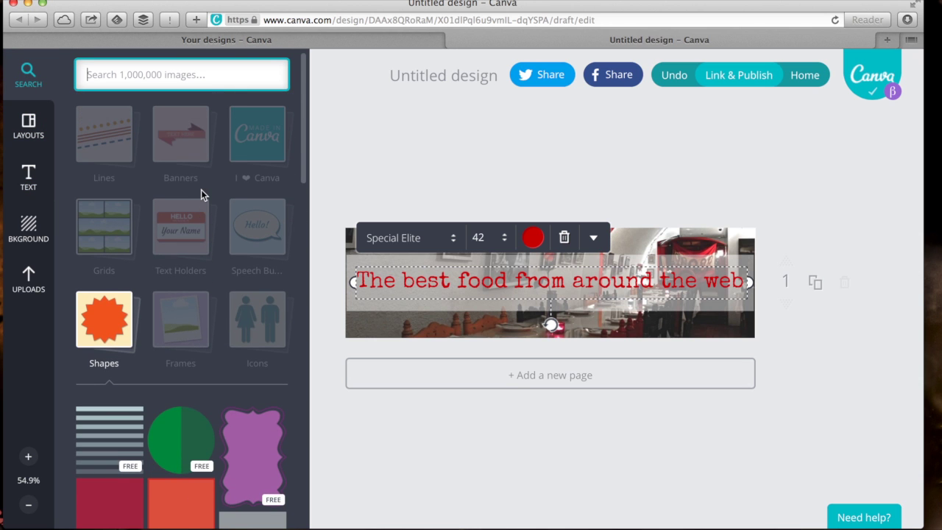
{"action": "scroll", "coordinate": [202, 193], "scroll_direction": "down", "scroll_amount": 5}
{"action": "scroll", "coordinate": [203, 193], "scroll_direction": "down", "scroll_amount": 6}
{"action": "scroll", "coordinate": [201, 193], "scroll_direction": "down", "scroll_amount": 5}
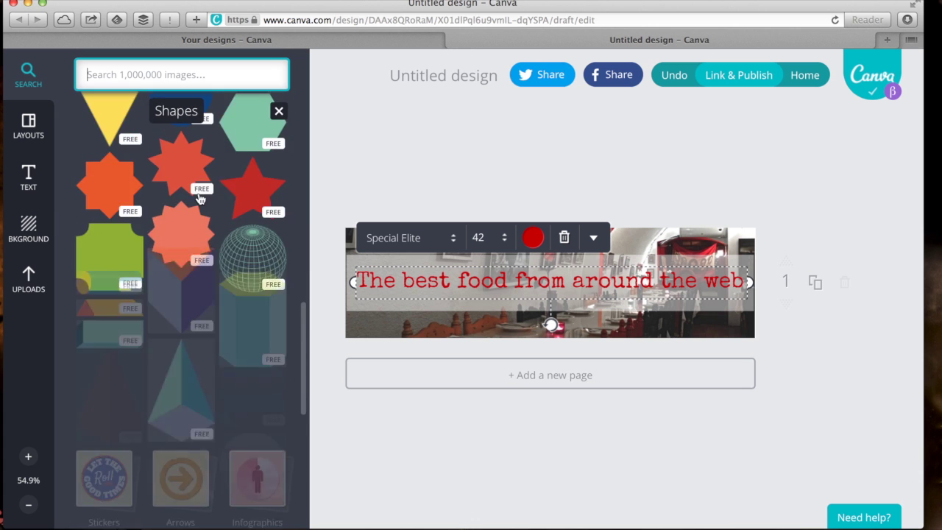
{"action": "scroll", "coordinate": [200, 195], "scroll_direction": "up", "scroll_amount": 10}
{"action": "scroll", "coordinate": [200, 196], "scroll_direction": "down", "scroll_amount": 5}
{"action": "scroll", "coordinate": [200, 197], "scroll_direction": "down", "scroll_amount": 8}
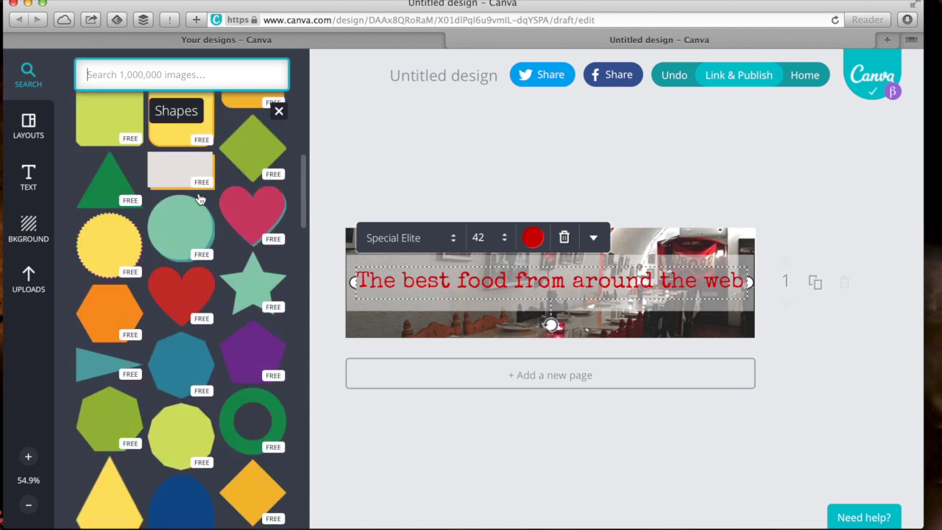
{"action": "key", "text": "Escape"}
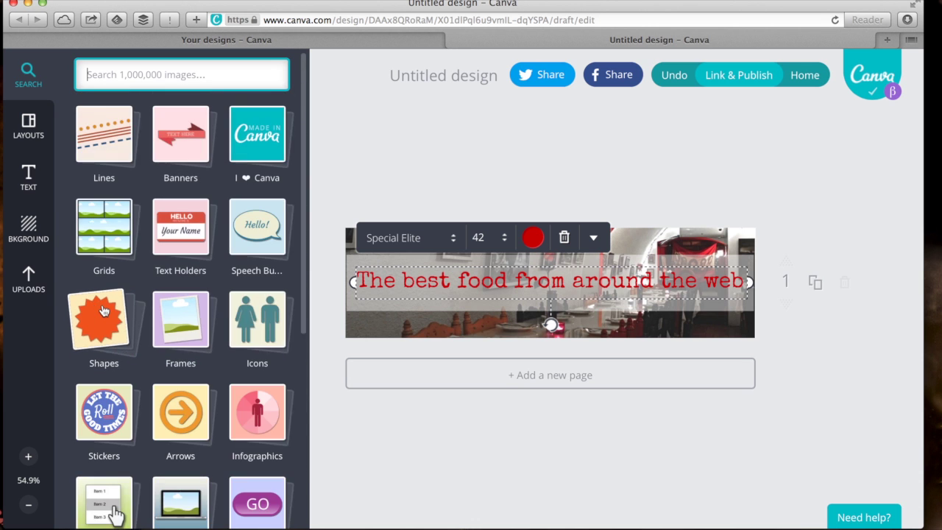
Open the Travel category and scroll through its photos
{"action": "scroll", "coordinate": [221, 324], "scroll_direction": "down", "scroll_amount": 3}
{"action": "scroll", "coordinate": [250, 368], "scroll_direction": "down", "scroll_amount": 3}
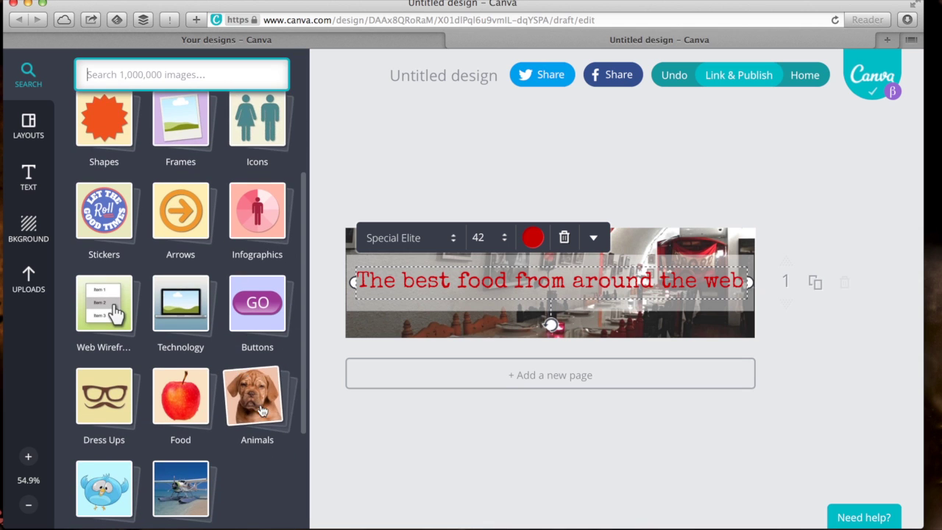
{"action": "scroll", "coordinate": [140, 387], "scroll_direction": "down", "scroll_amount": 3}
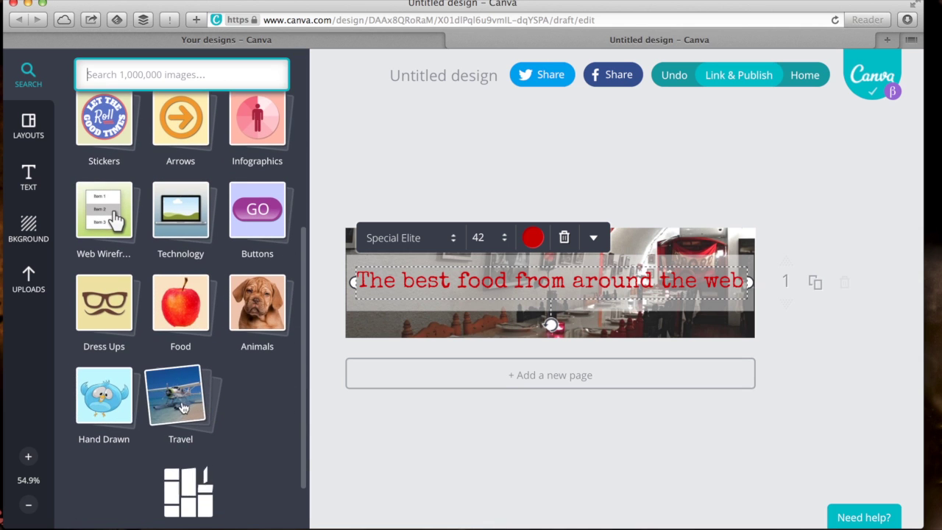
{"action": "left_click", "coordinate": [179, 402]}
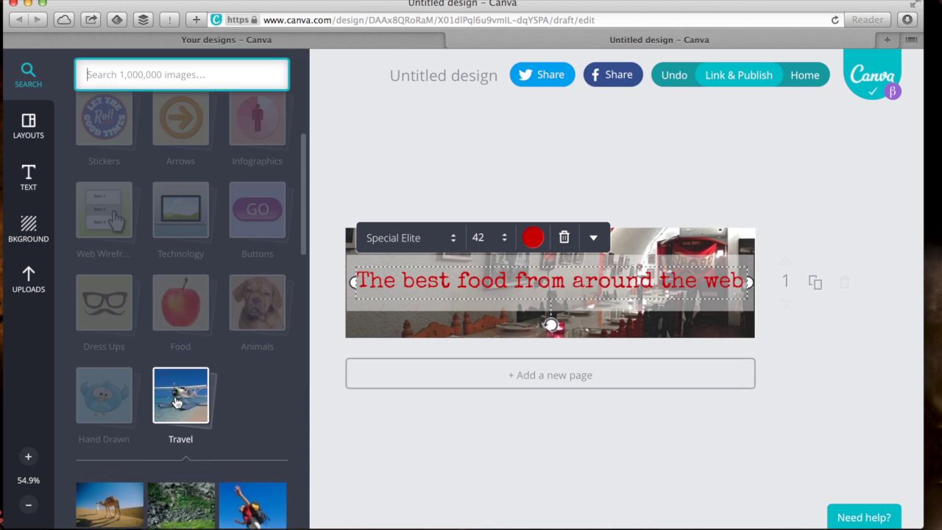
{"action": "scroll", "coordinate": [220, 378], "scroll_direction": "down", "scroll_amount": 4}
{"action": "scroll", "coordinate": [220, 378], "scroll_direction": "down", "scroll_amount": 3}
{"action": "scroll", "coordinate": [221, 383], "scroll_direction": "down", "scroll_amount": 5}
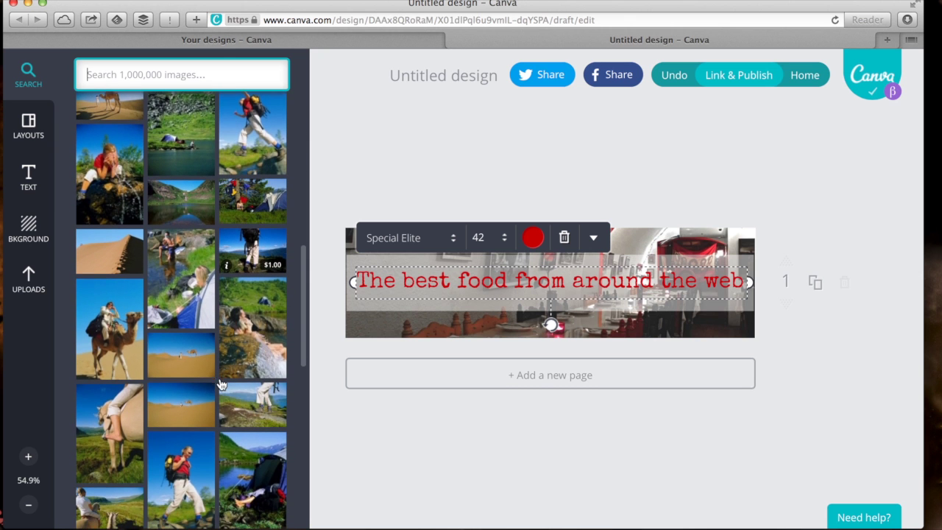